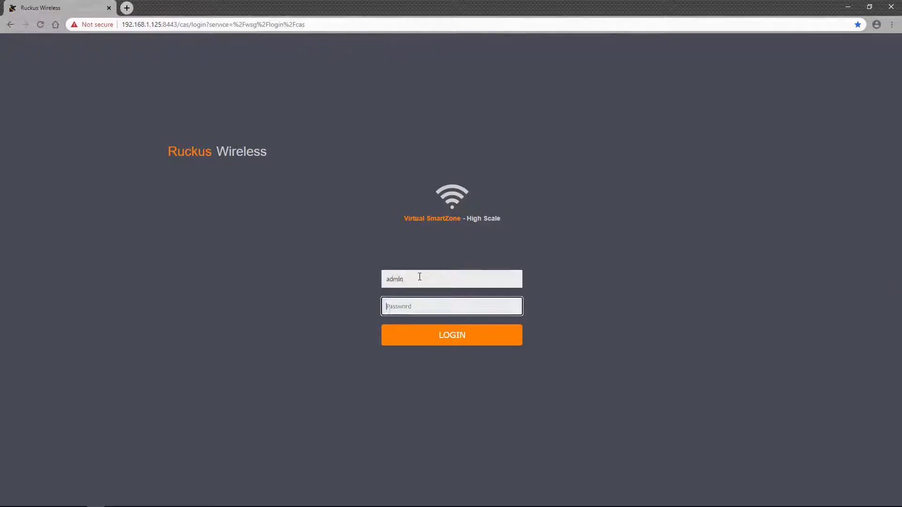
# Log in to SmartZone with the administrator password.
pyautogui.write('**********')
pyautogui.press('Return')
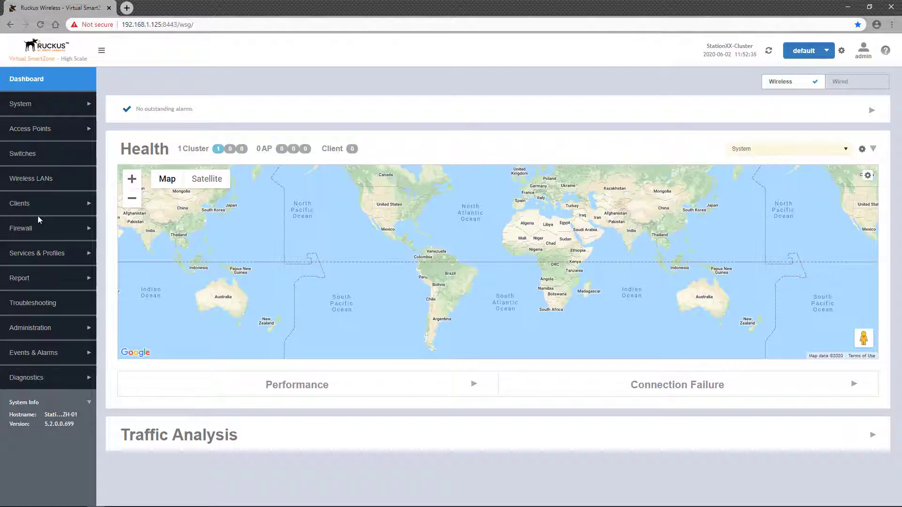
# Go to Firewall > URL Filtering > Profiles and select the MSP-Domain-01 domain.
pyautogui.click(48, 230)
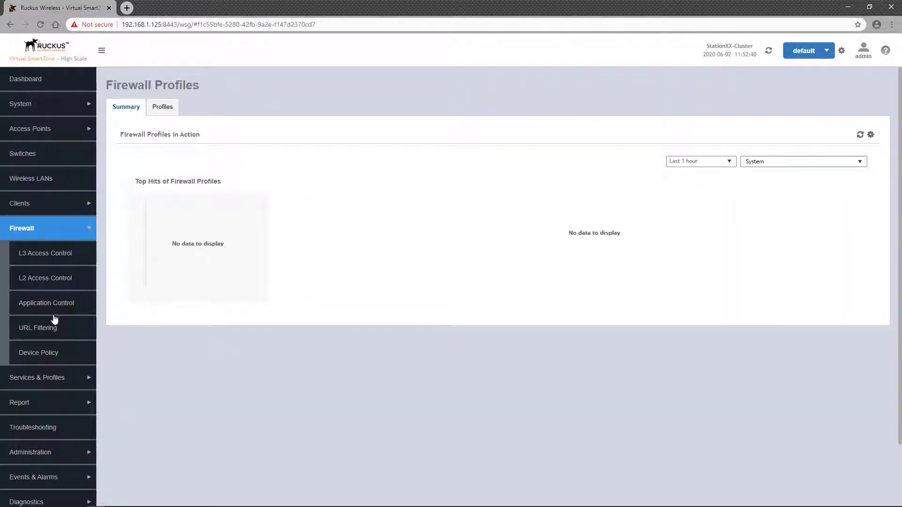
pyautogui.click(59, 333)
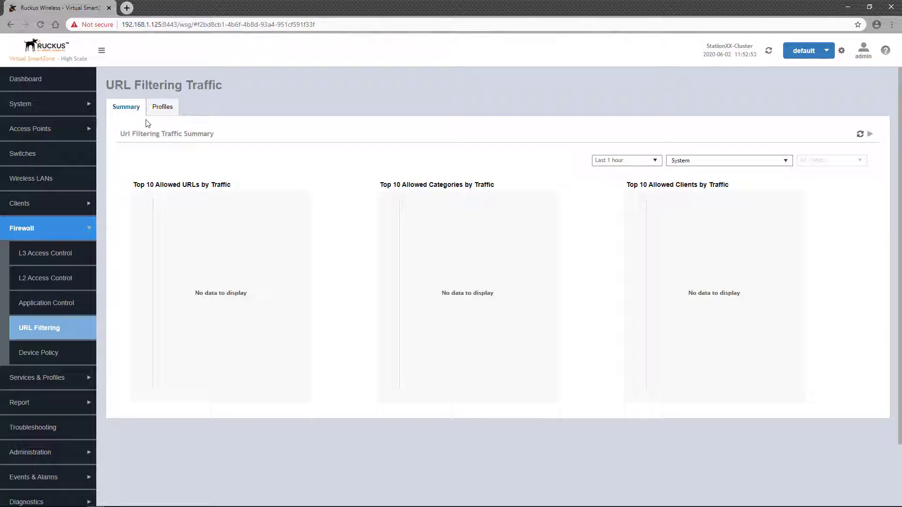
pyautogui.click(159, 108)
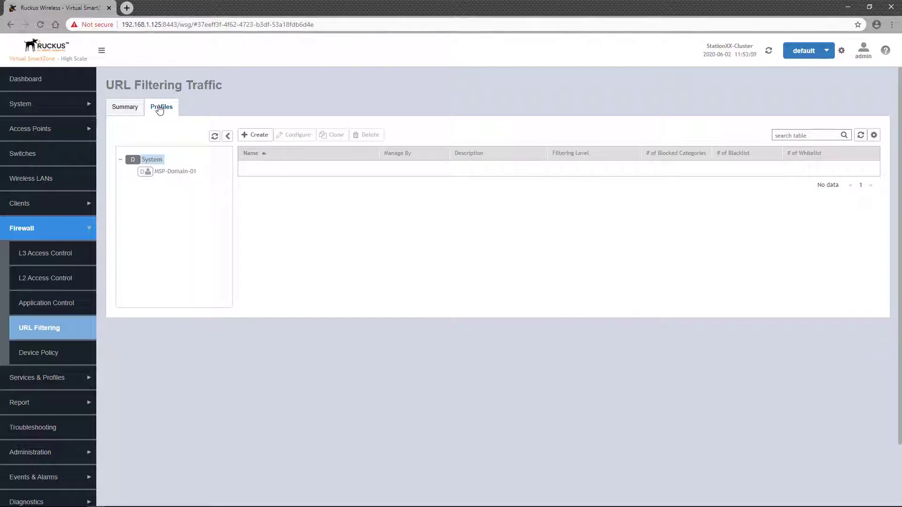
pyautogui.click(176, 172)
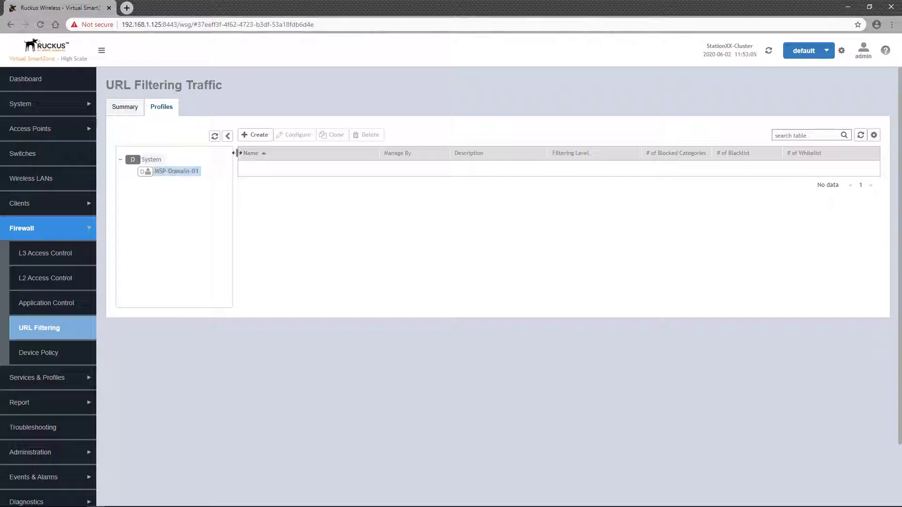
# Create a policy named 'Student URL Filtering Policy' and collapse its three option sections.
pyautogui.click(257, 136)
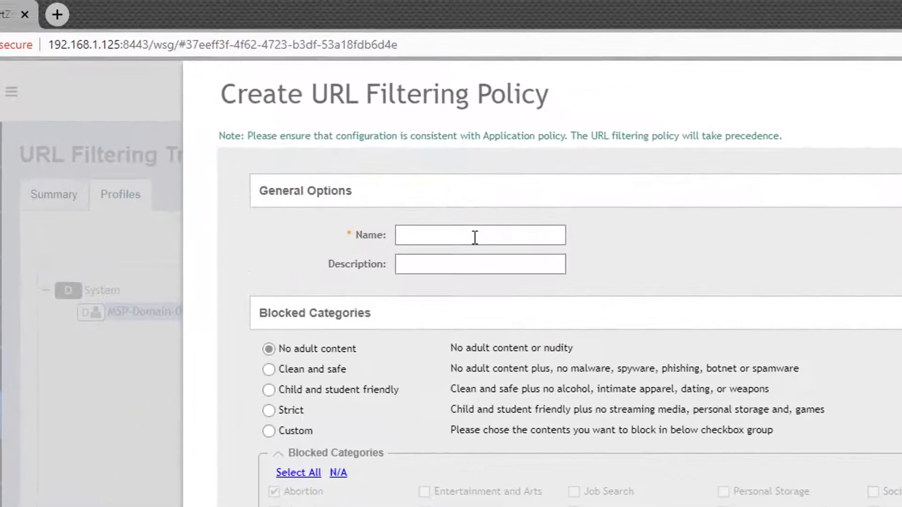
pyautogui.click(356, 130)
pyautogui.write('Student URL F')
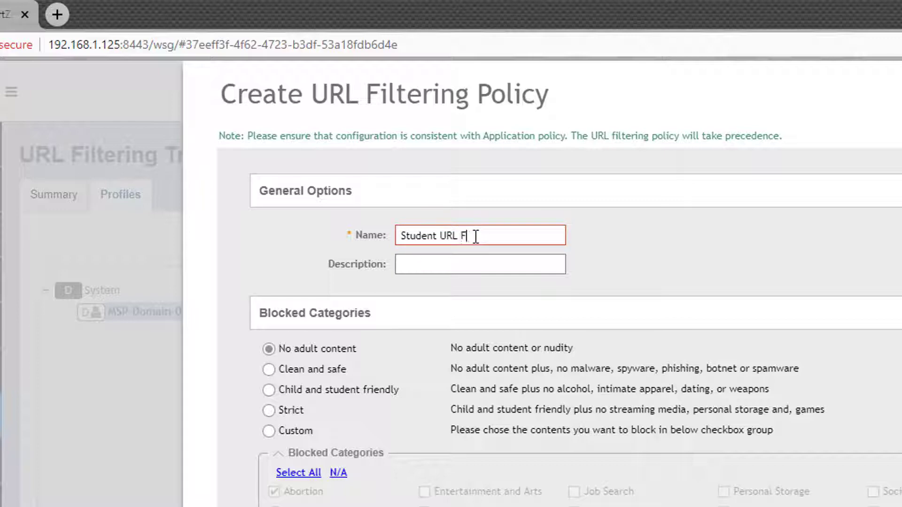
pyautogui.write('iltering Policy')
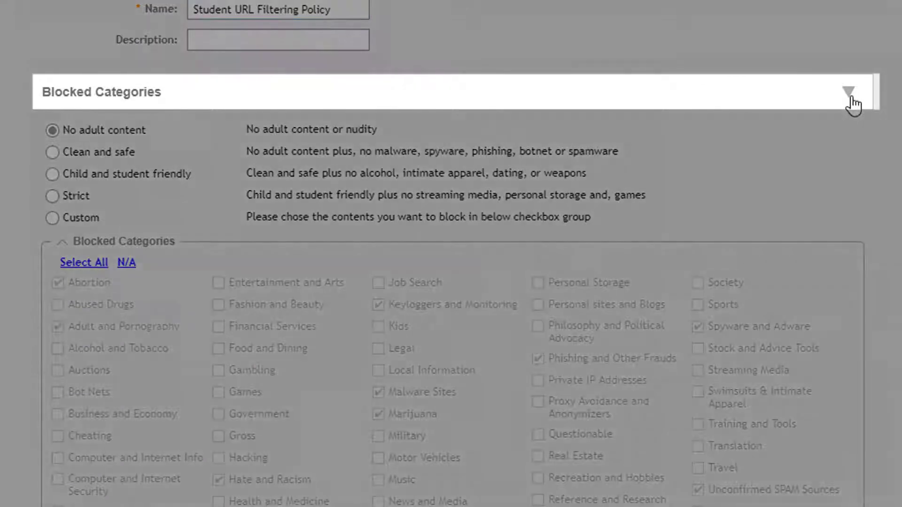
pyautogui.click(851, 98)
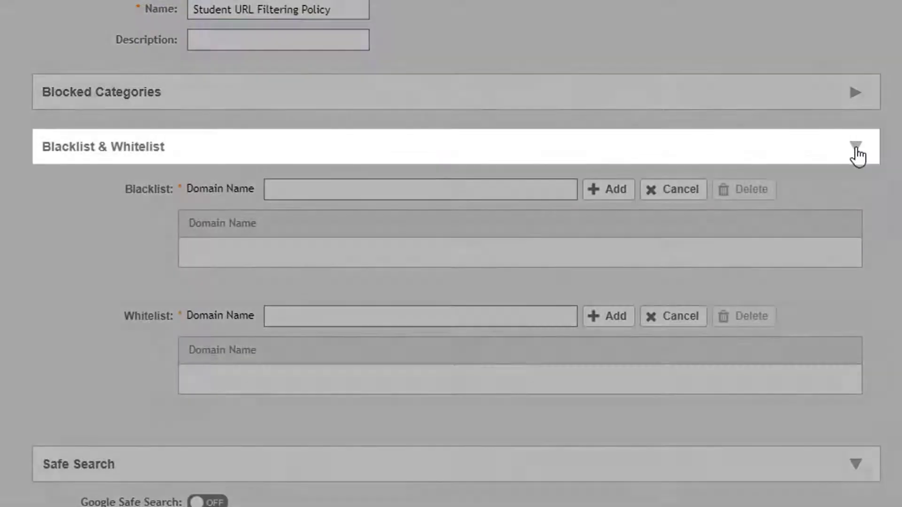
pyautogui.click(856, 147)
pyautogui.click(856, 202)
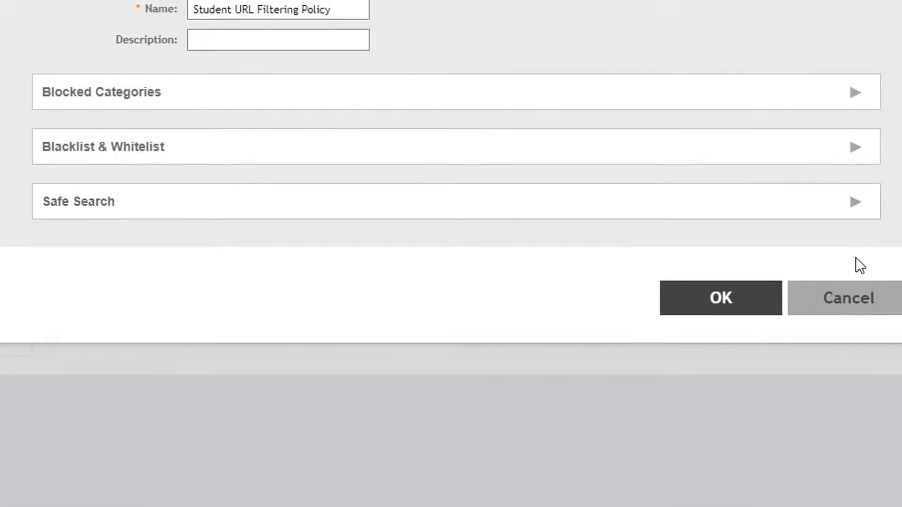
# Compare the category presets, then switch Blocked Categories to Custom with Shopping unchecked.
pyautogui.click(863, 102)
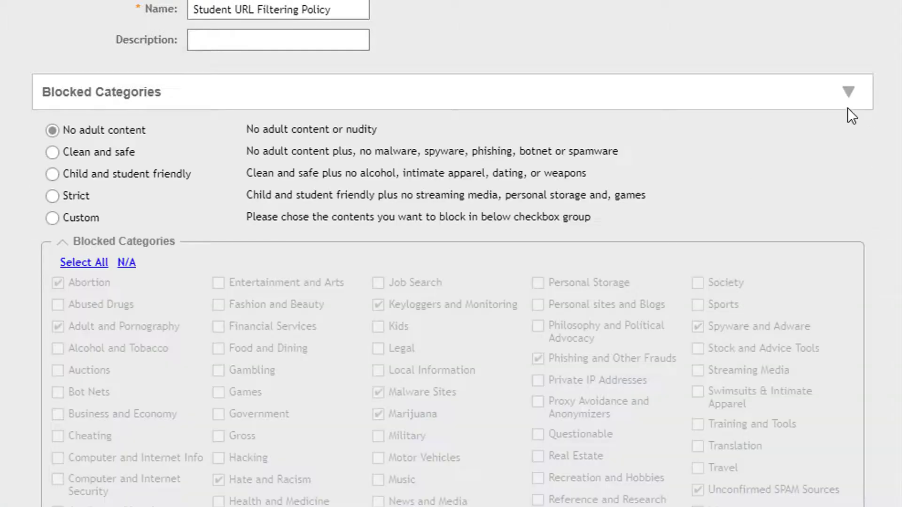
pyautogui.scroll(-3, 848, 108)
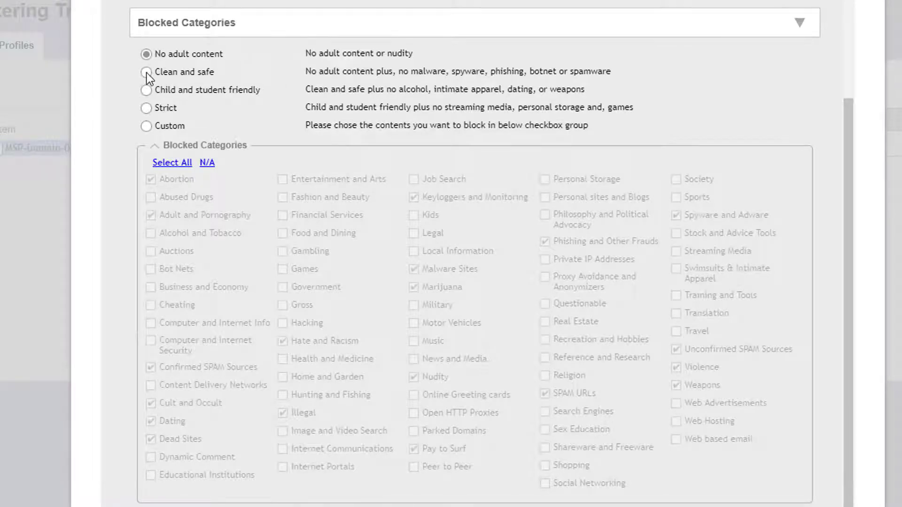
pyautogui.click(147, 72)
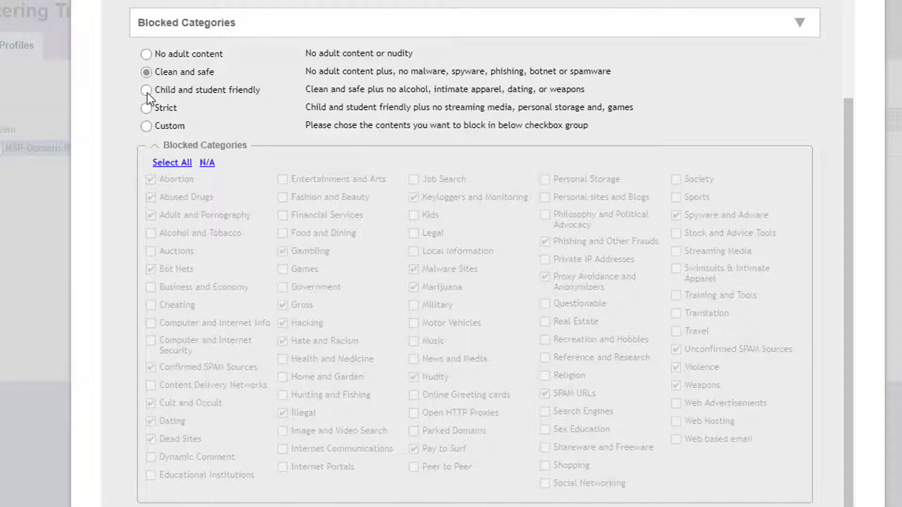
pyautogui.click(148, 92)
pyautogui.click(146, 108)
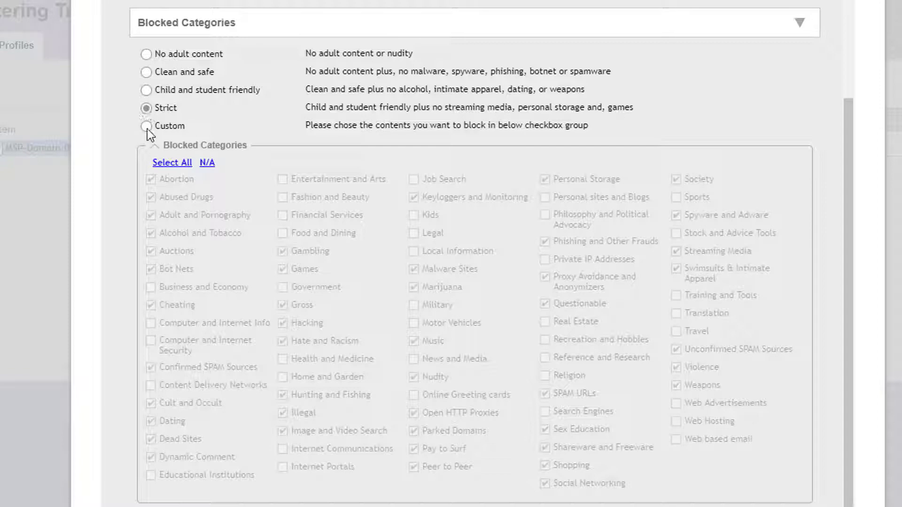
pyautogui.click(146, 126)
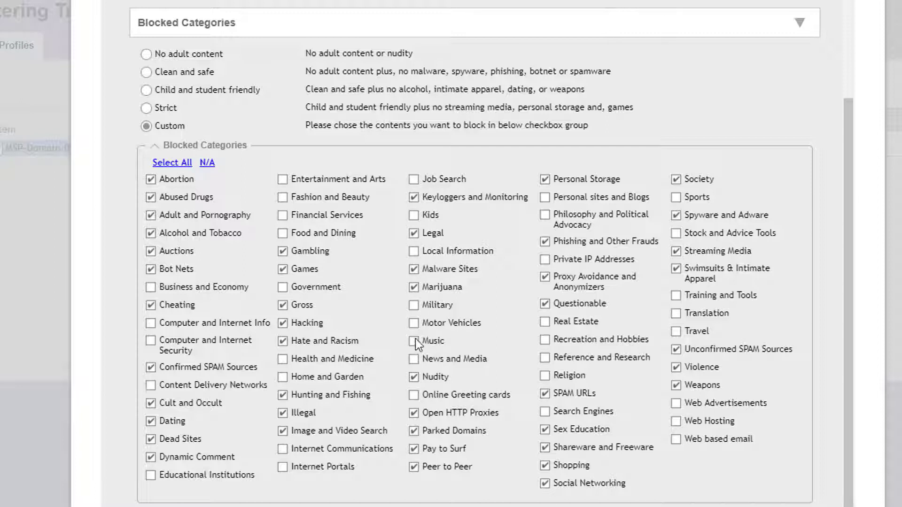
pyautogui.click(546, 466)
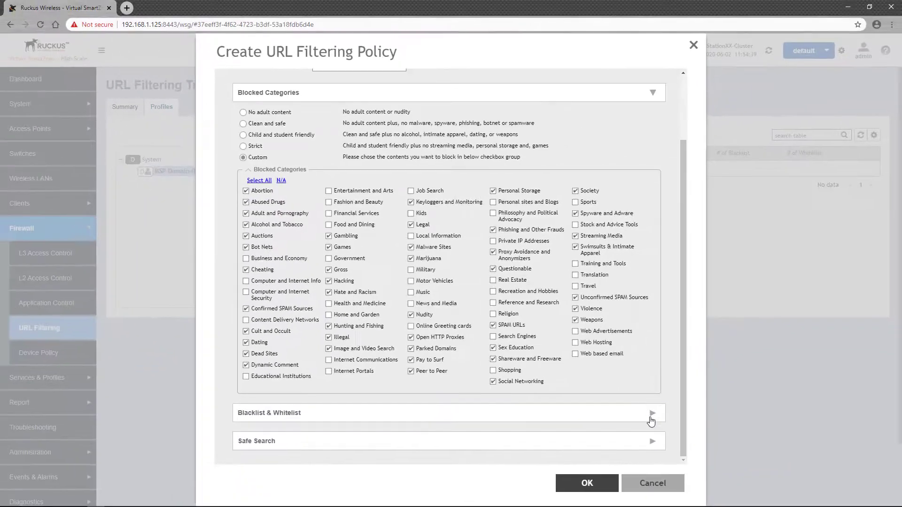
# Add *.plagiarizedtermpapers.com and *.cheat*.com to the policy's blacklist domains.
pyautogui.click(653, 417)
pyautogui.scroll(-3, 670, 342)
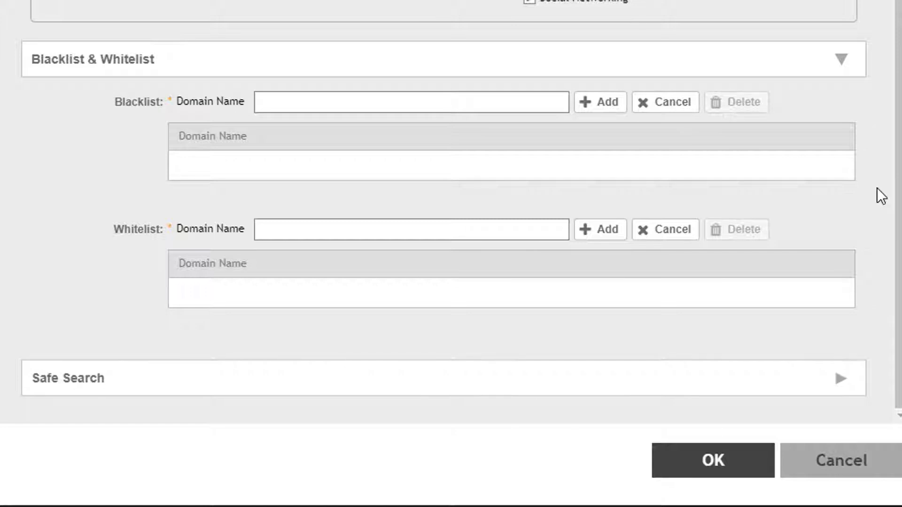
pyautogui.click(369, 98)
pyautogui.write('*.plag')
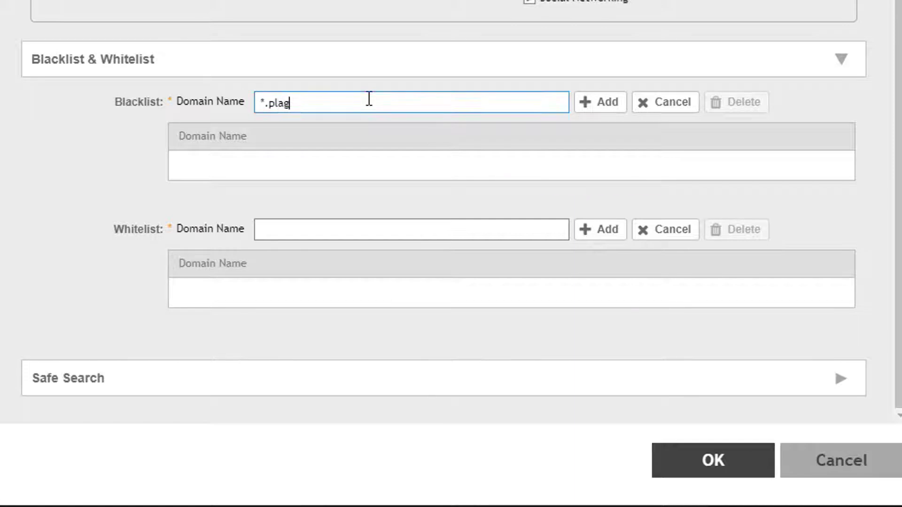
pyautogui.write('iarizedtermpapers.com')
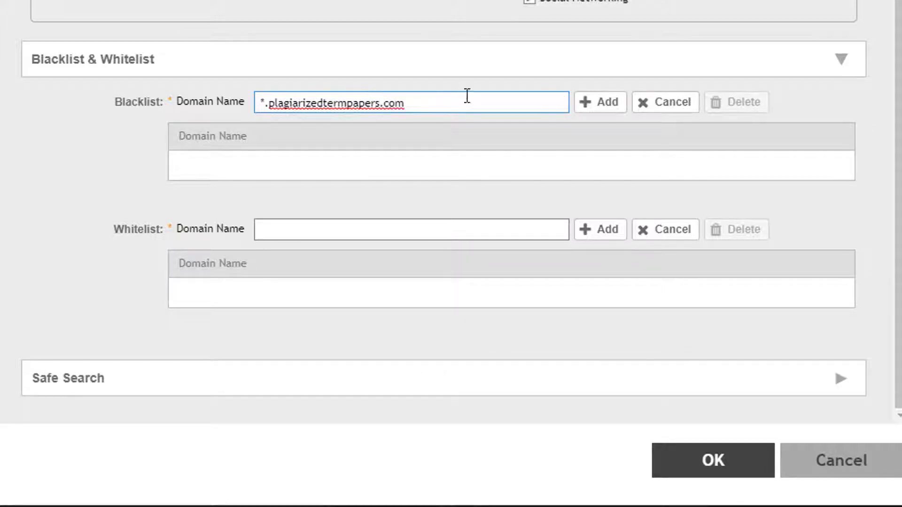
pyautogui.click(596, 112)
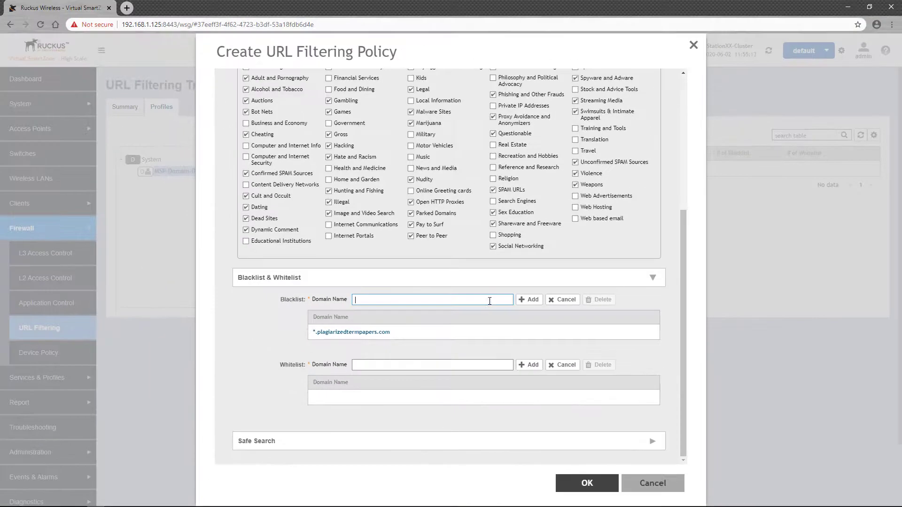
pyautogui.click(491, 301)
pyautogui.write('*.cheat*.com')
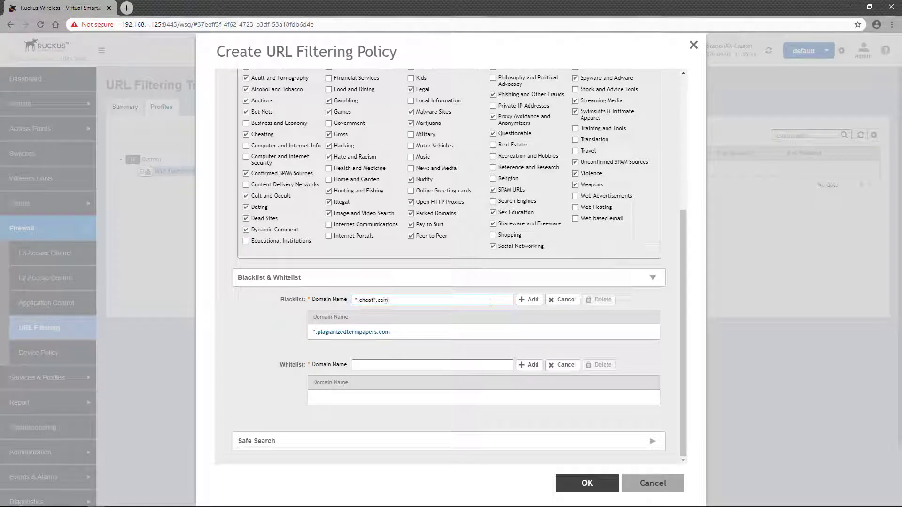
pyautogui.click(536, 302)
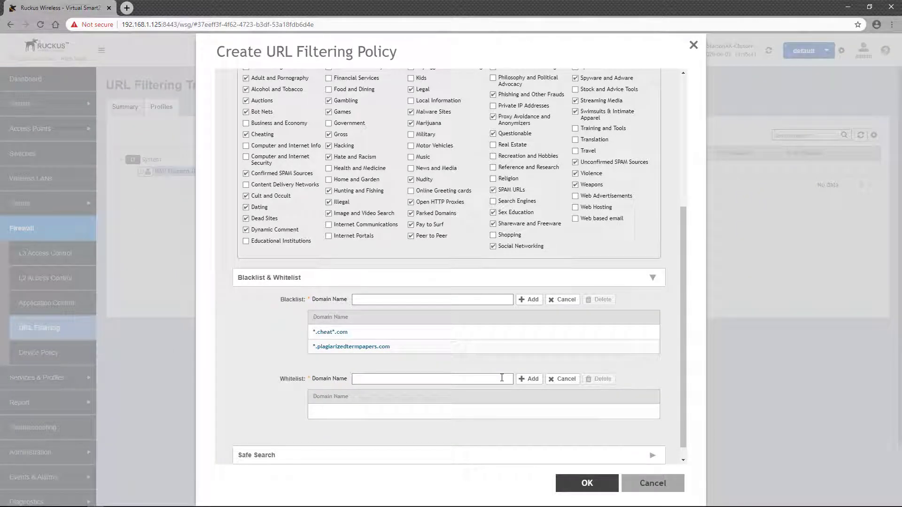
# Whitelist *.schoollibrary.edu, review the list entries, and expand Safe Search.
pyautogui.click(502, 378)
pyautogui.write('*.schoollibrary.edu')
pyautogui.click(530, 386)
pyautogui.click(552, 348)
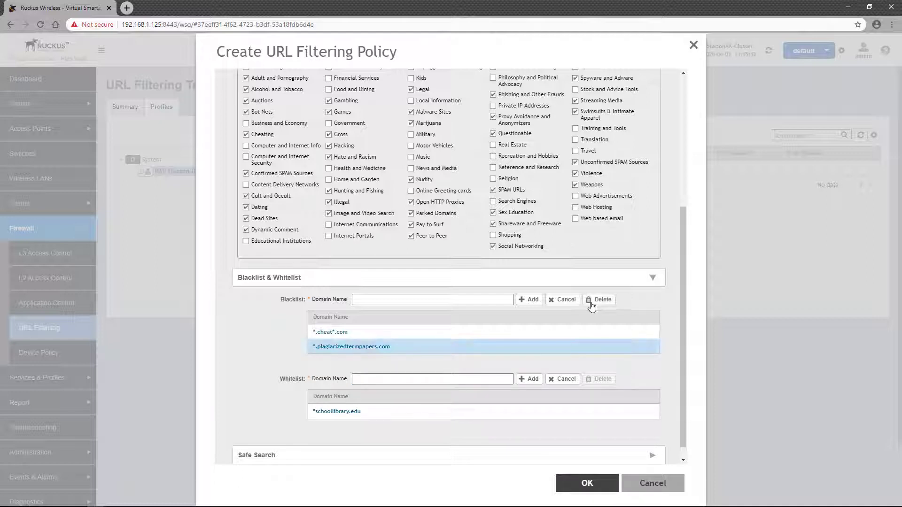
pyautogui.click(550, 414)
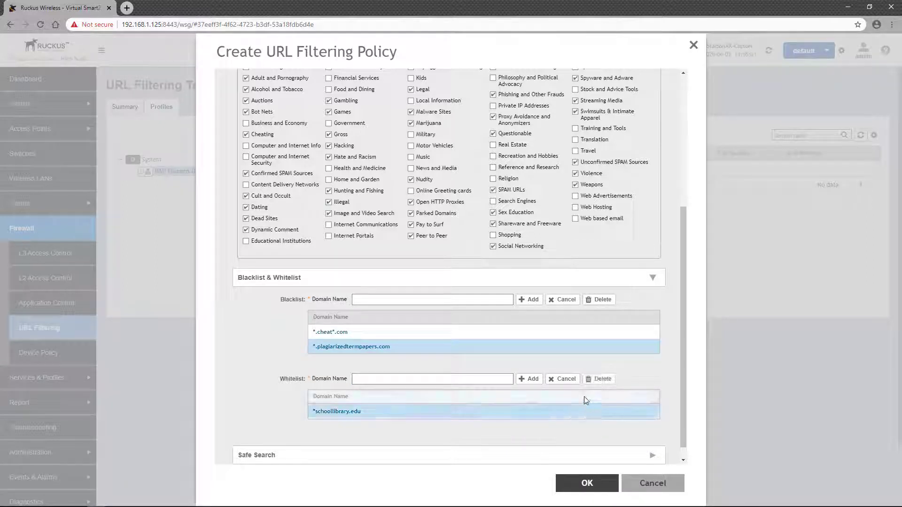
pyautogui.click(653, 456)
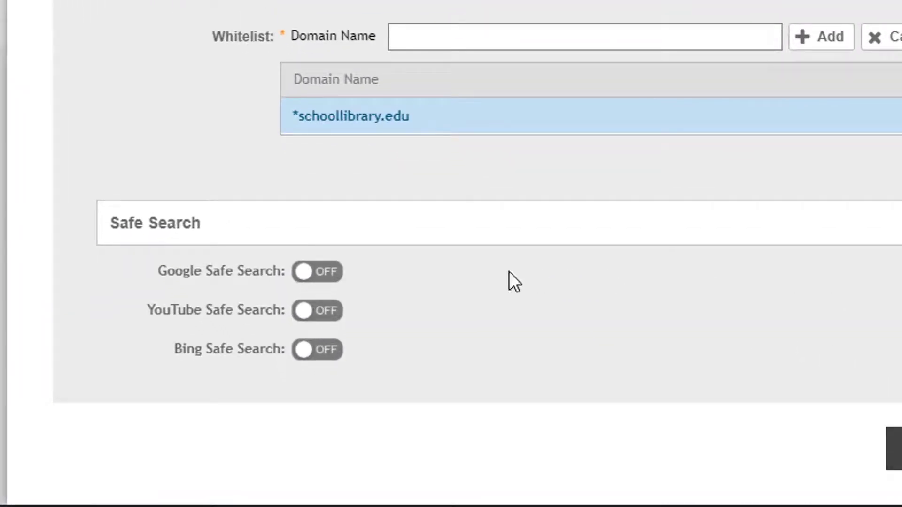
# Turn on Google, YouTube and Bing Safe Search and check their virtual IPs.
pyautogui.click(332, 275)
pyautogui.click(325, 317)
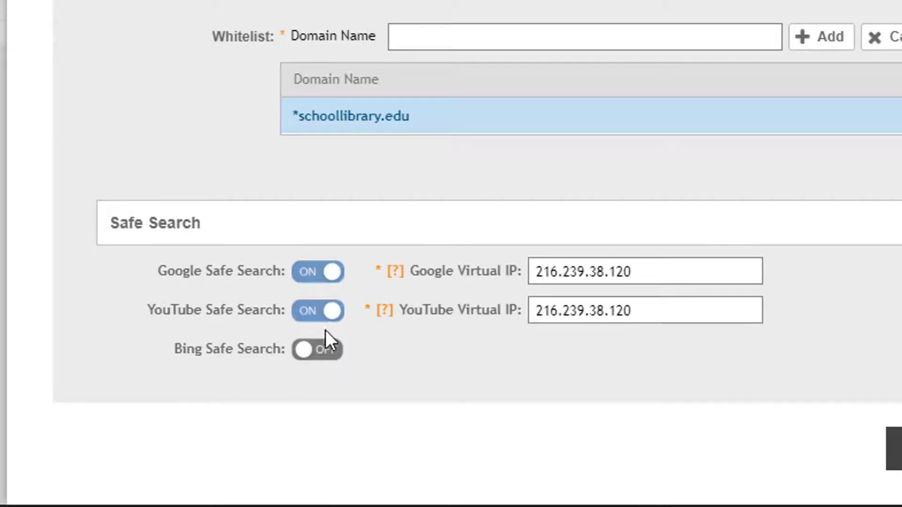
pyautogui.click(327, 360)
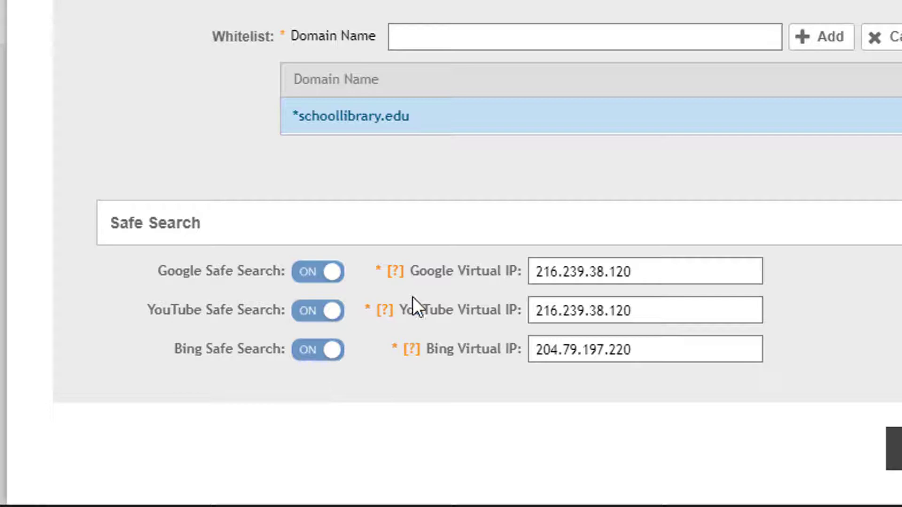
pyautogui.moveTo(397, 271)
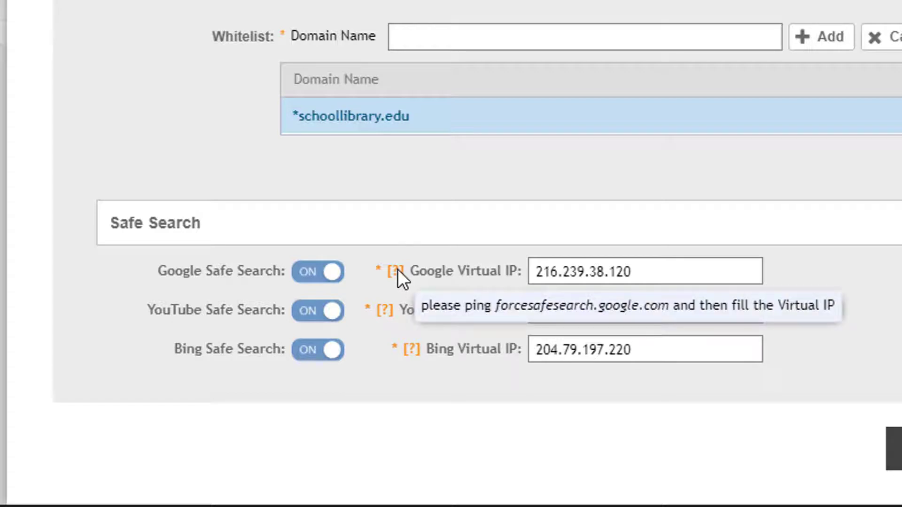
pyautogui.moveTo(413, 353)
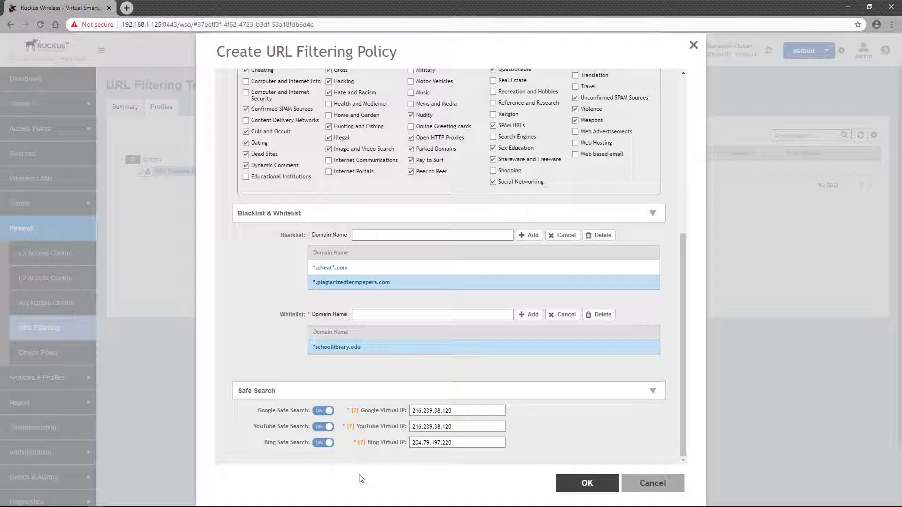
# Save the Student URL Filtering Policy and show StudentWLAN's details under Wireless LANs.
pyautogui.click(587, 489)
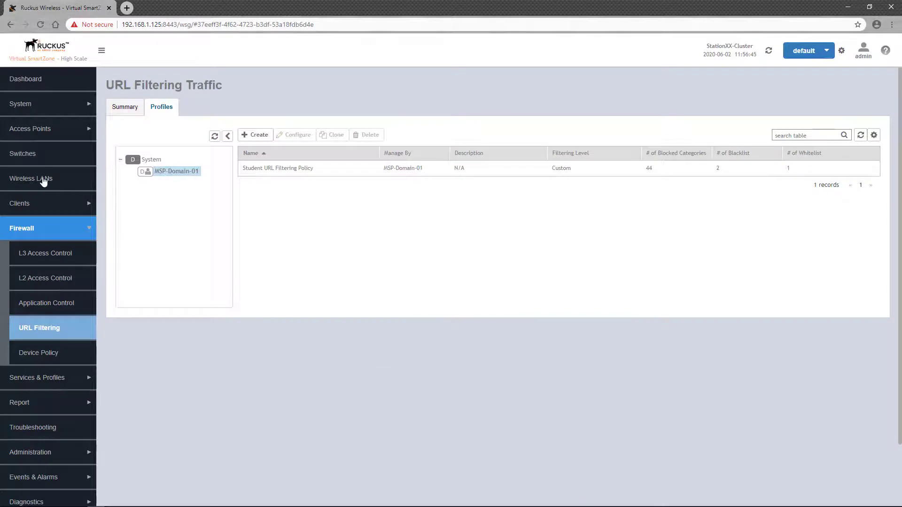
pyautogui.click(43, 181)
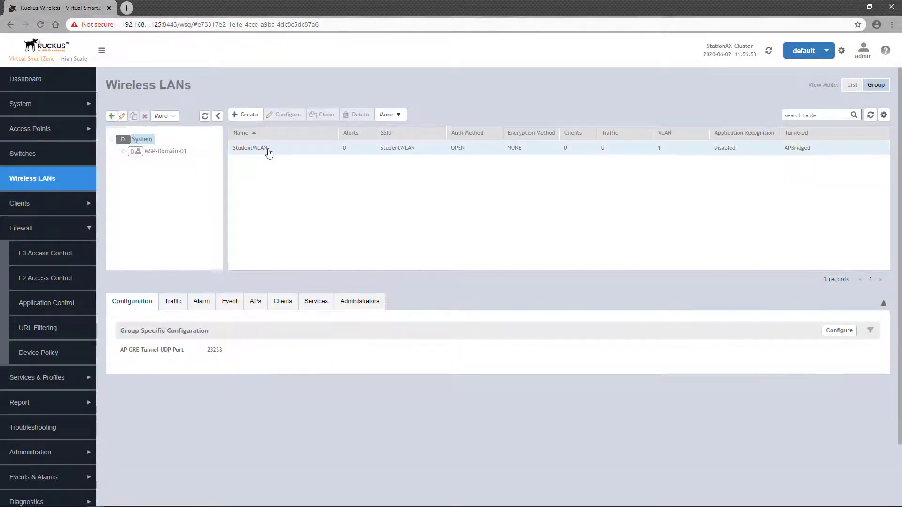
pyautogui.click(269, 150)
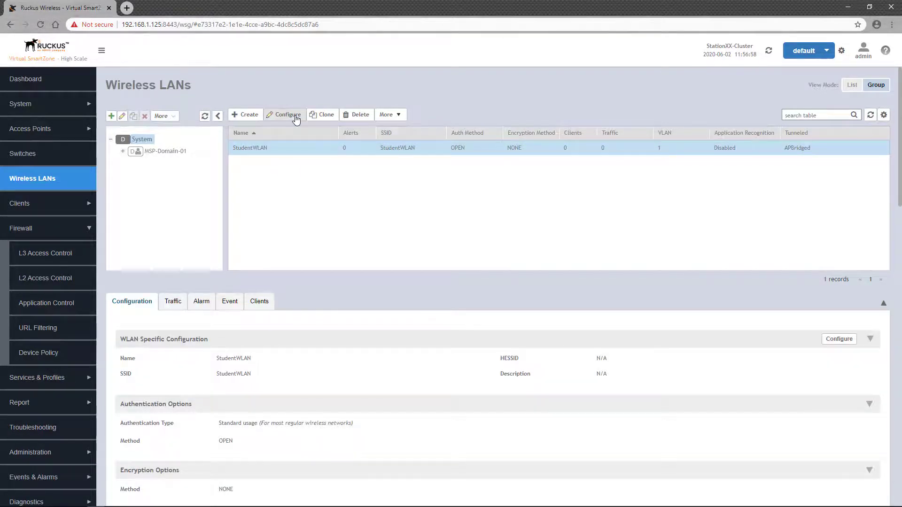
# Edit StudentWLAN's configuration and collapse the general, authentication, encryption, data plane and accounting sections.
pyautogui.click(296, 117)
pyautogui.click(670, 92)
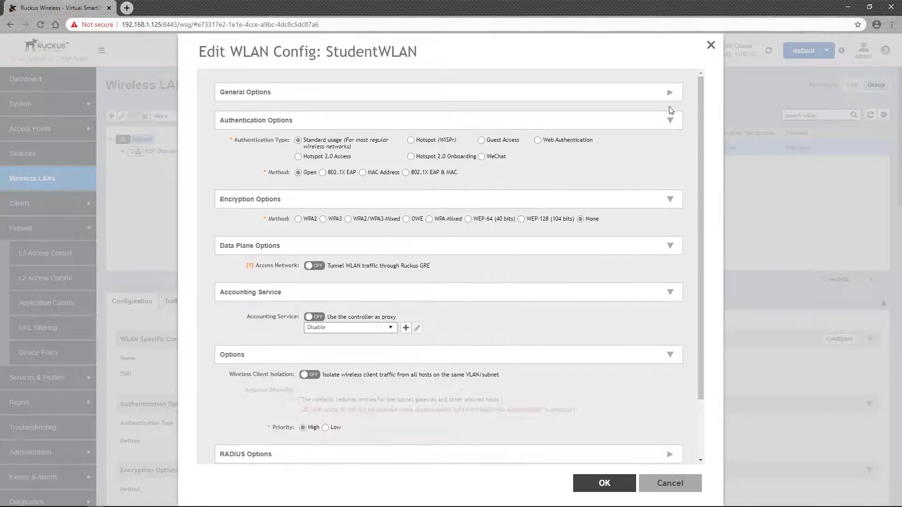
pyautogui.click(670, 121)
pyautogui.click(671, 149)
pyautogui.click(673, 178)
pyautogui.click(674, 206)
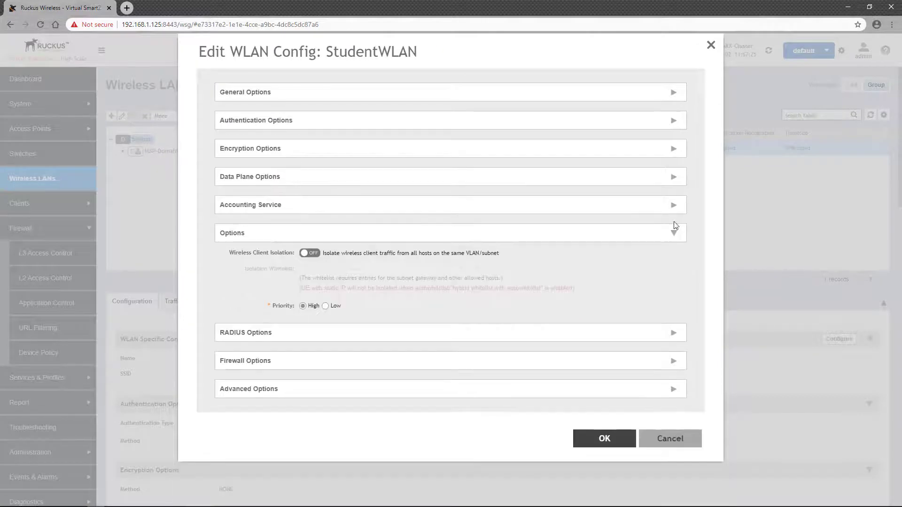
pyautogui.click(675, 232)
# Expand Firewall Options and switch Enable WLAN specific on, leaving the firewall profile unchanged.
pyautogui.click(509, 295)
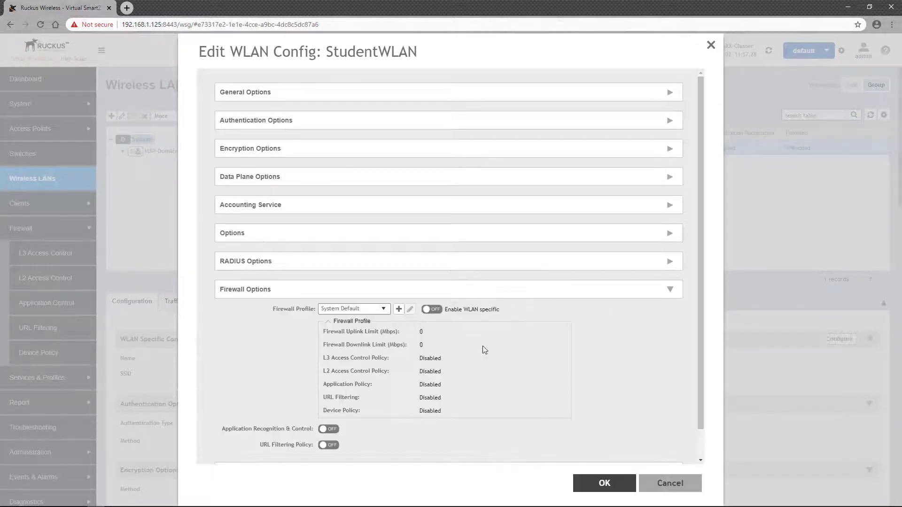
pyautogui.click(383, 312)
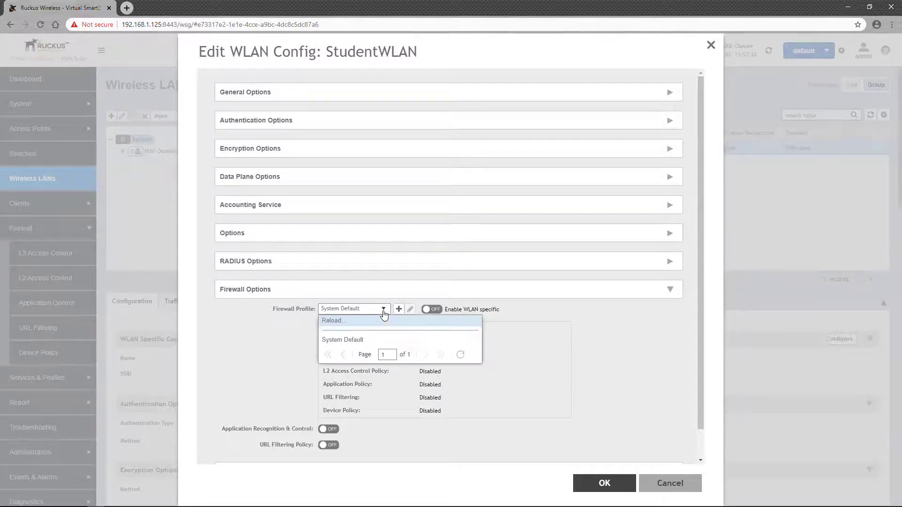
pyautogui.click(384, 312)
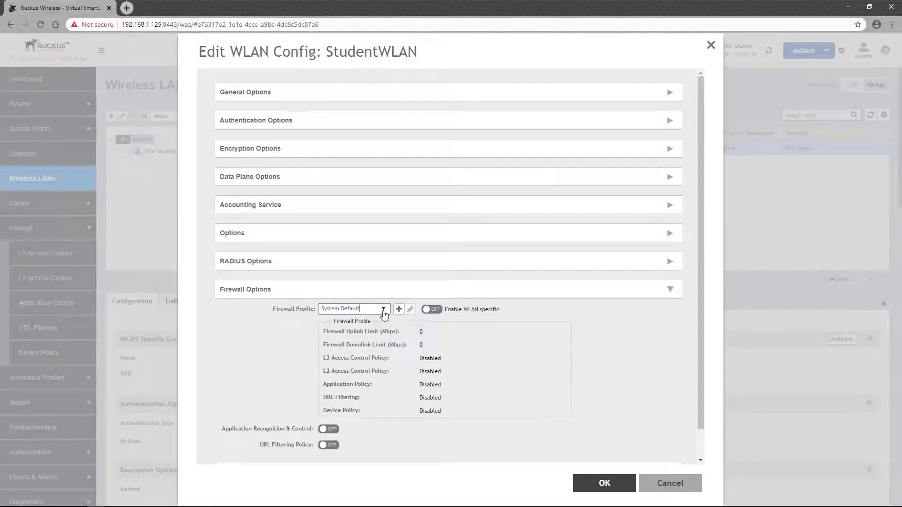
pyautogui.click(432, 310)
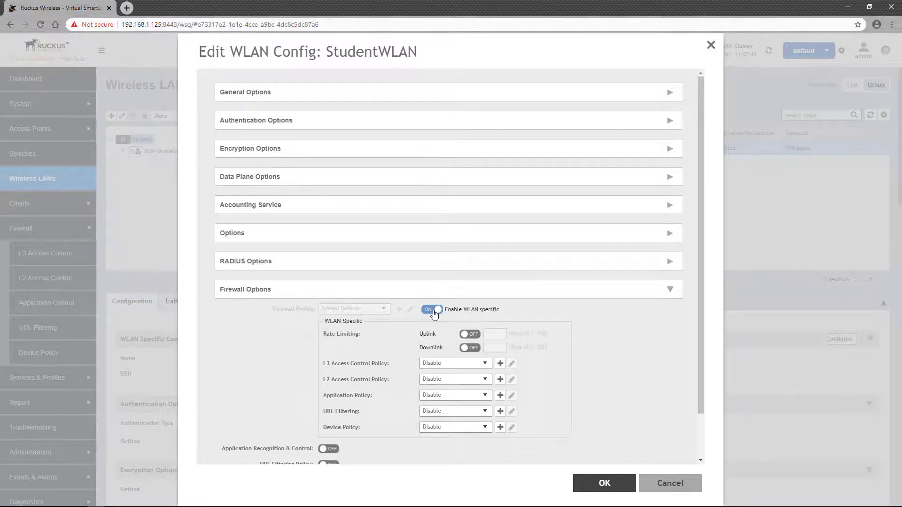
# Open the new URL Filtering policy dialog and cancel it without creating anything.
pyautogui.scroll(-2, 435, 314)
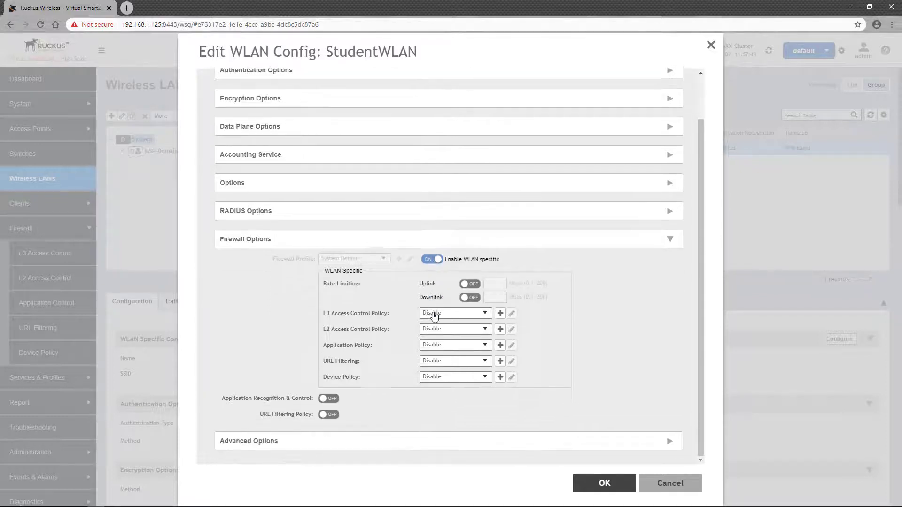
pyautogui.click(500, 363)
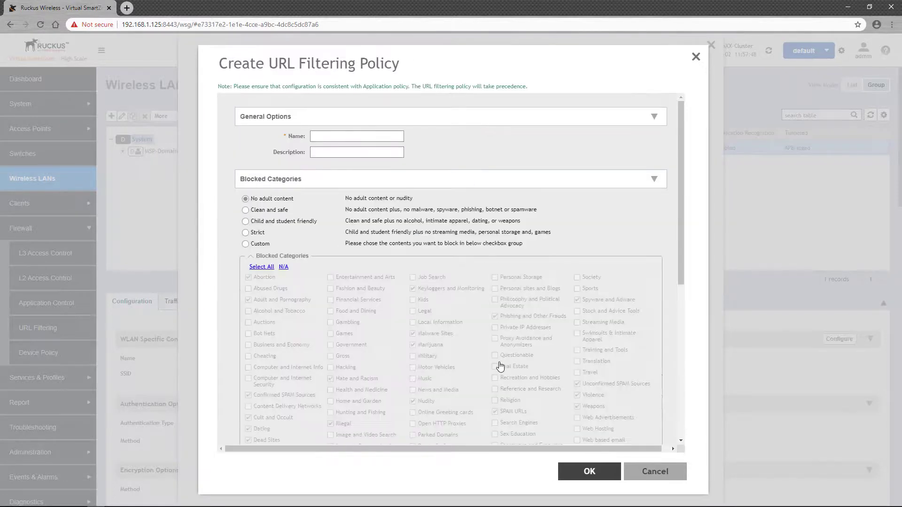
pyautogui.scroll(-5, 501, 366)
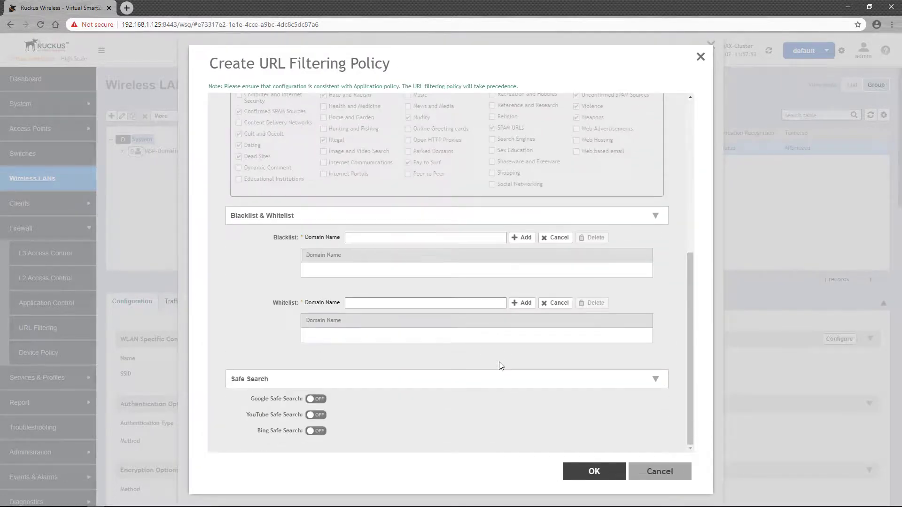
pyautogui.click(667, 473)
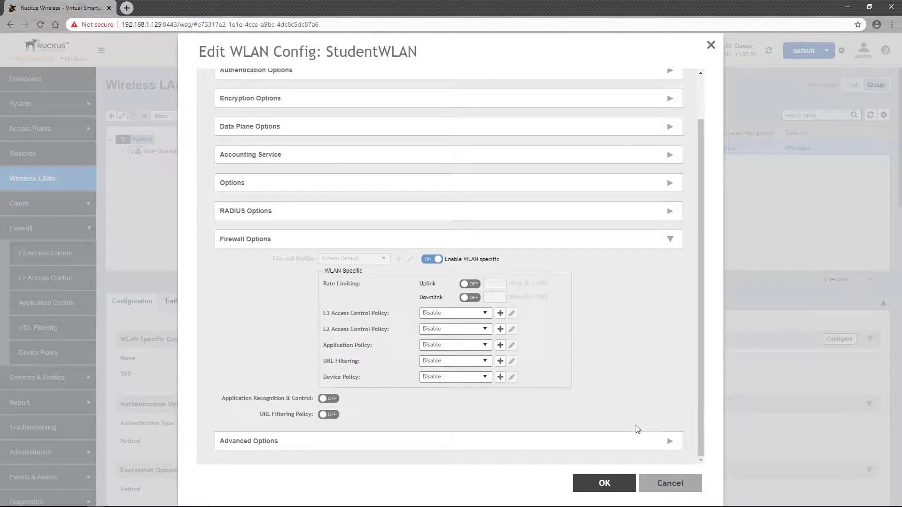
# Select Student URL Filtering Policy for StudentWLAN, switch URL filtering on, and save.
pyautogui.click(488, 363)
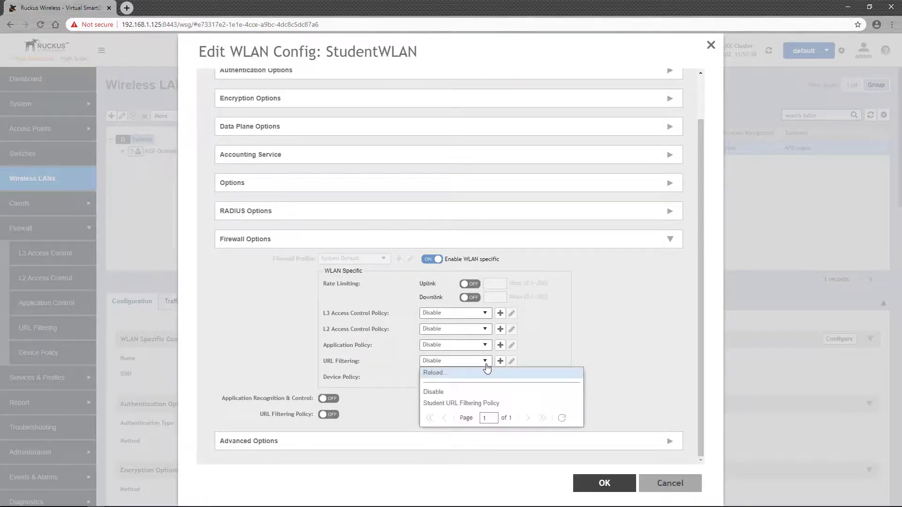
pyautogui.click(477, 405)
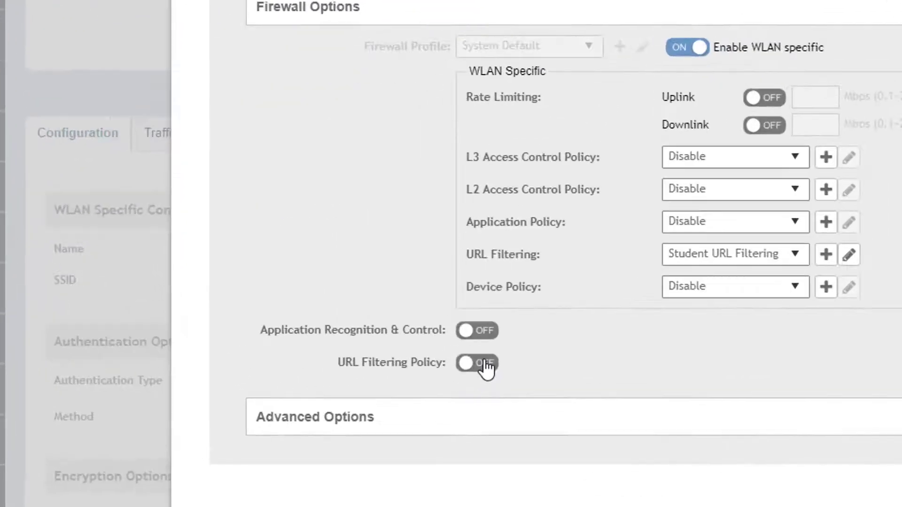
pyautogui.click(542, 347)
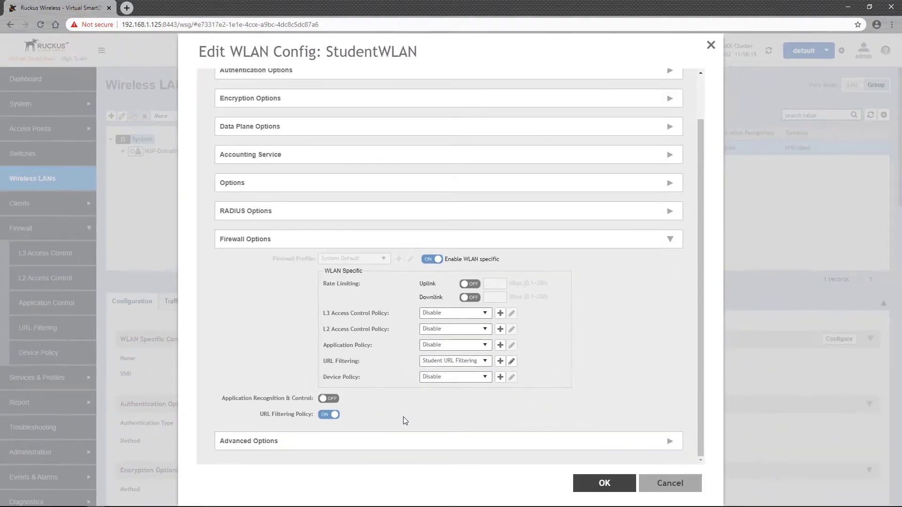
pyautogui.click(606, 484)
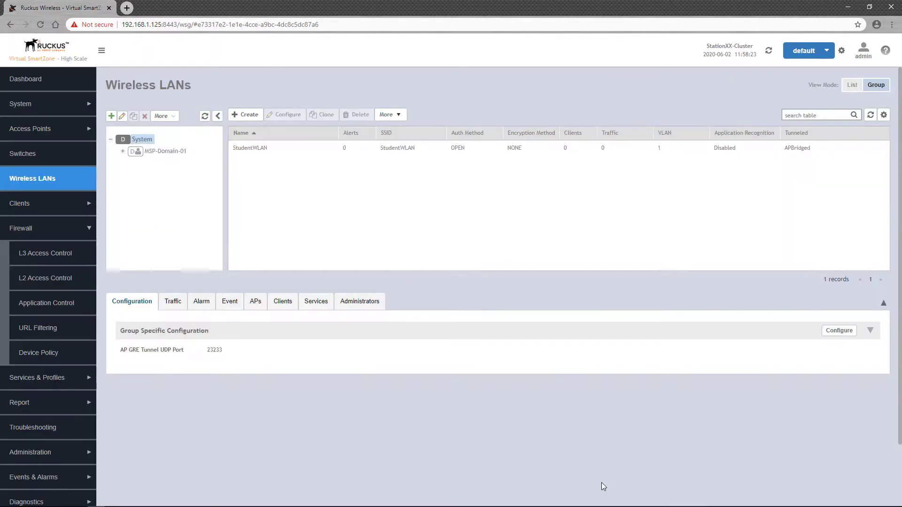
# Select StudentWLAN and check its Firewall Options show URL Filtering enabled with Student URL Filtering Policy.
pyautogui.click(312, 149)
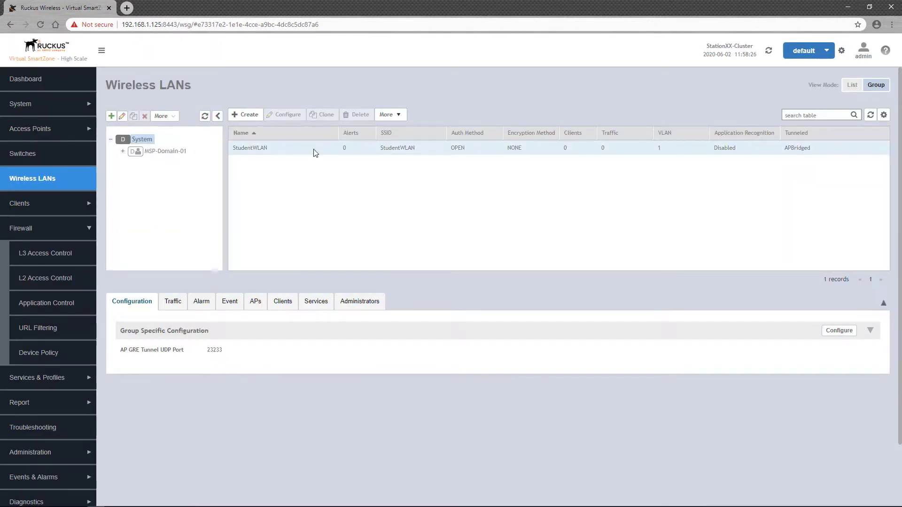
pyautogui.scroll(-15, 314, 336)
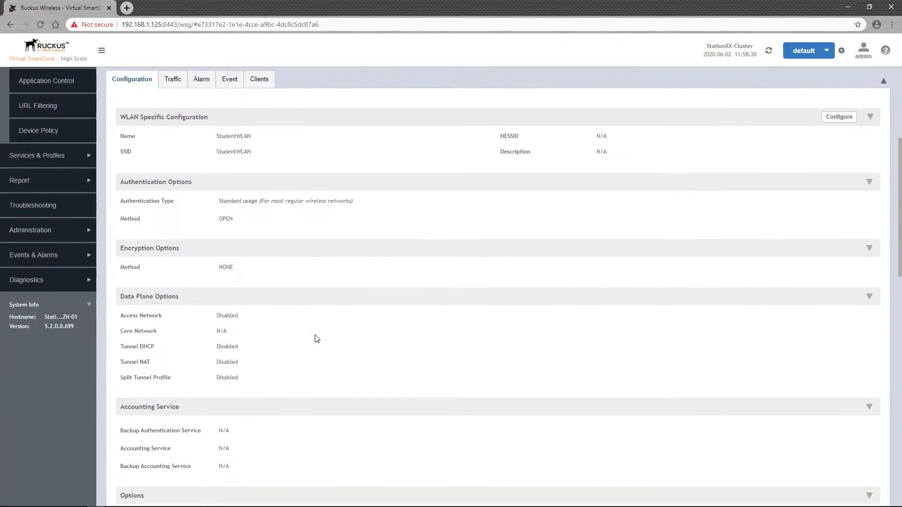
pyautogui.scroll(1, 372, 257)
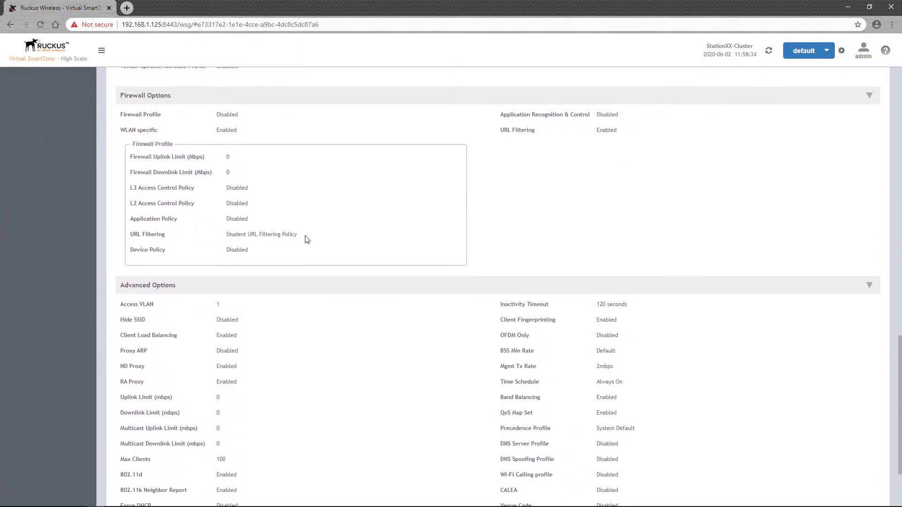